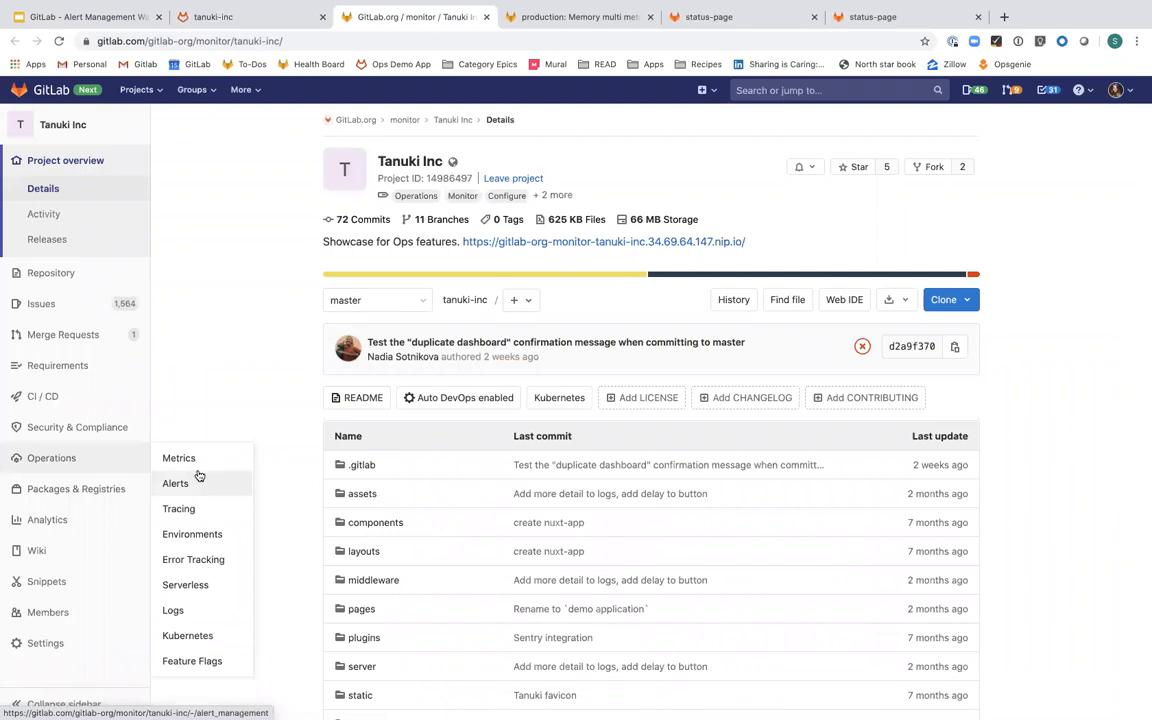
Open the Tanuki Inc project's alerts and try sorting by severity and start time, ending with the newest alerts first.
left_click(183, 482)
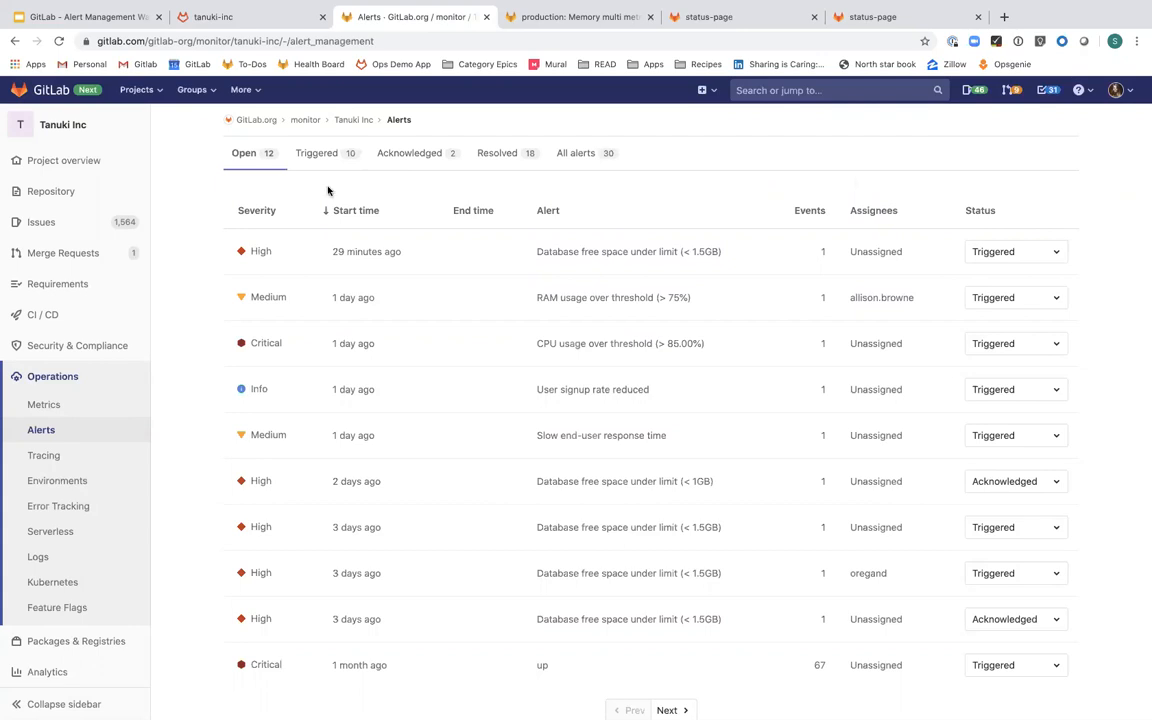
left_click(251, 209)
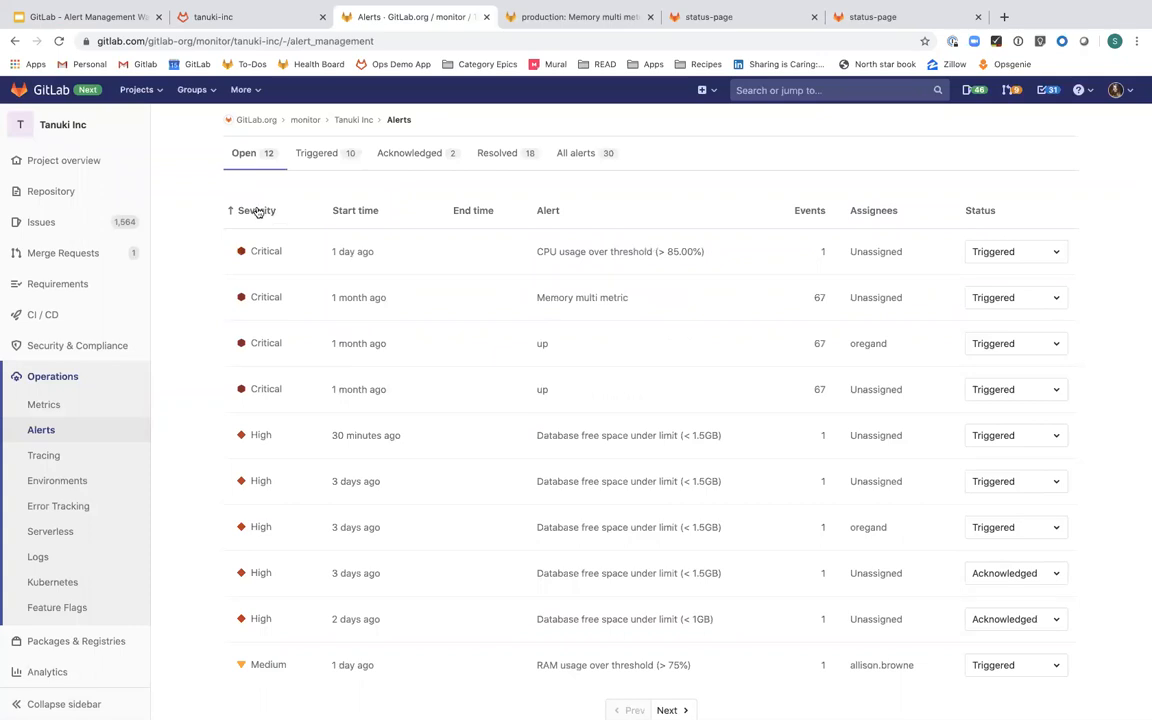
left_click(350, 212)
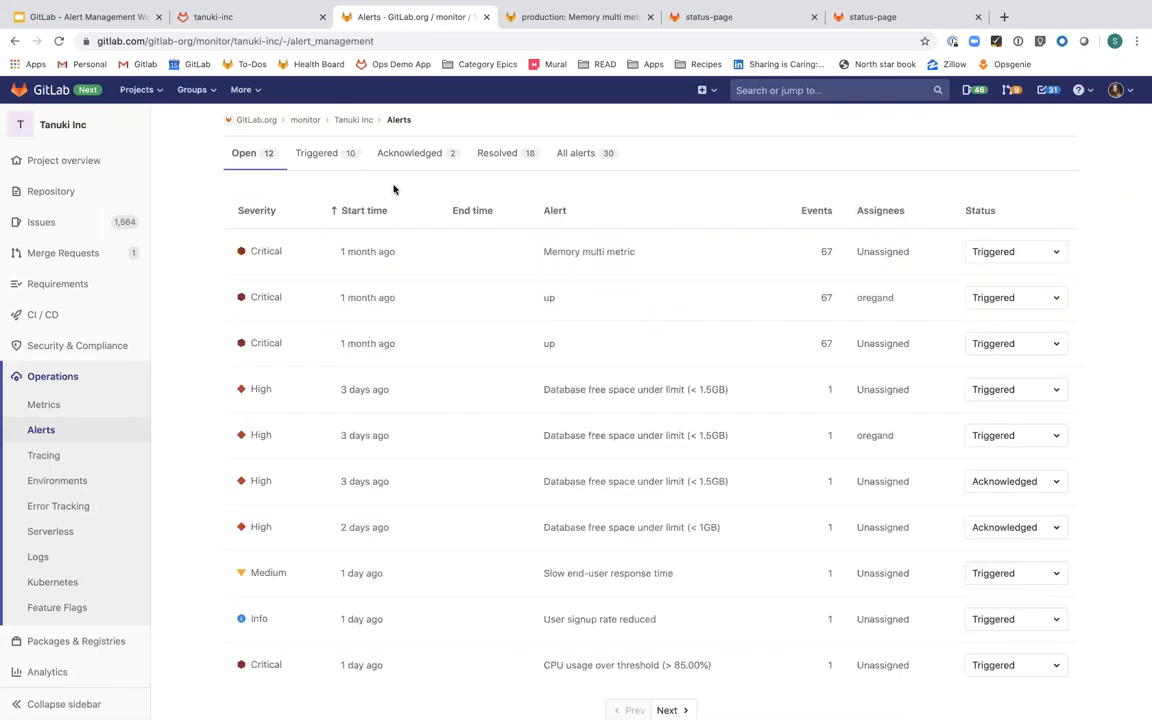
left_click(335, 211)
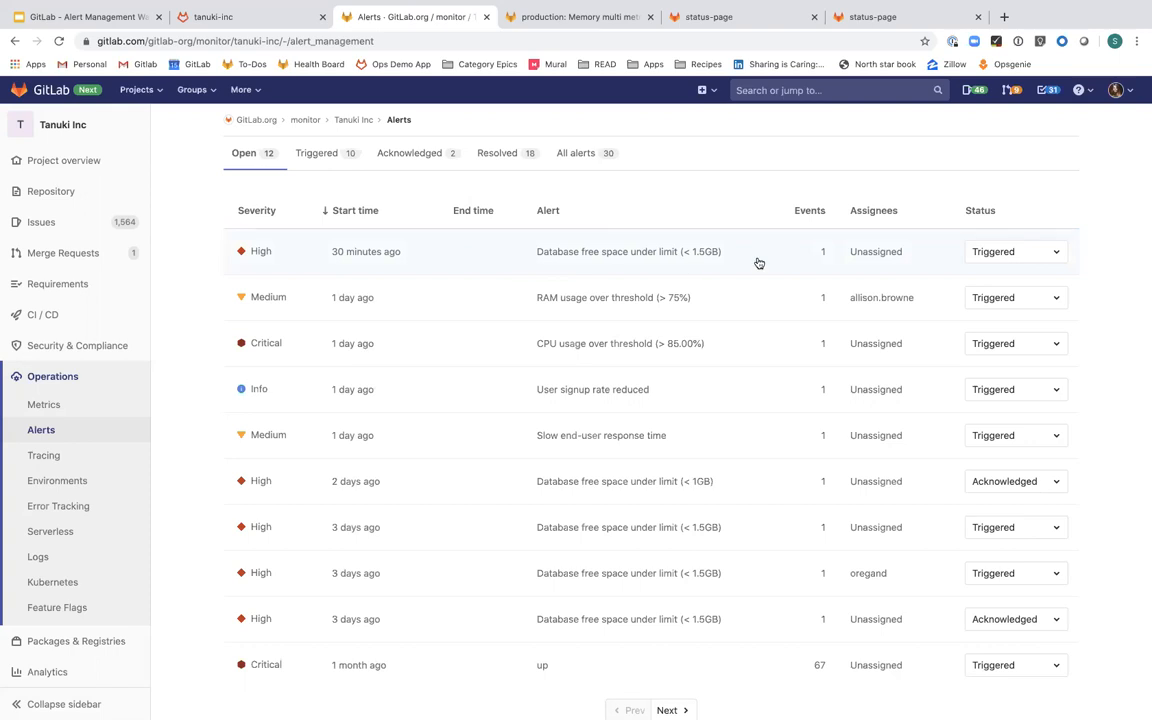
Set the newest "Database free space under limit (< 1.5GB)" alert to Acknowledged and assign it to your own account on its detail page.
left_click(1005, 260)
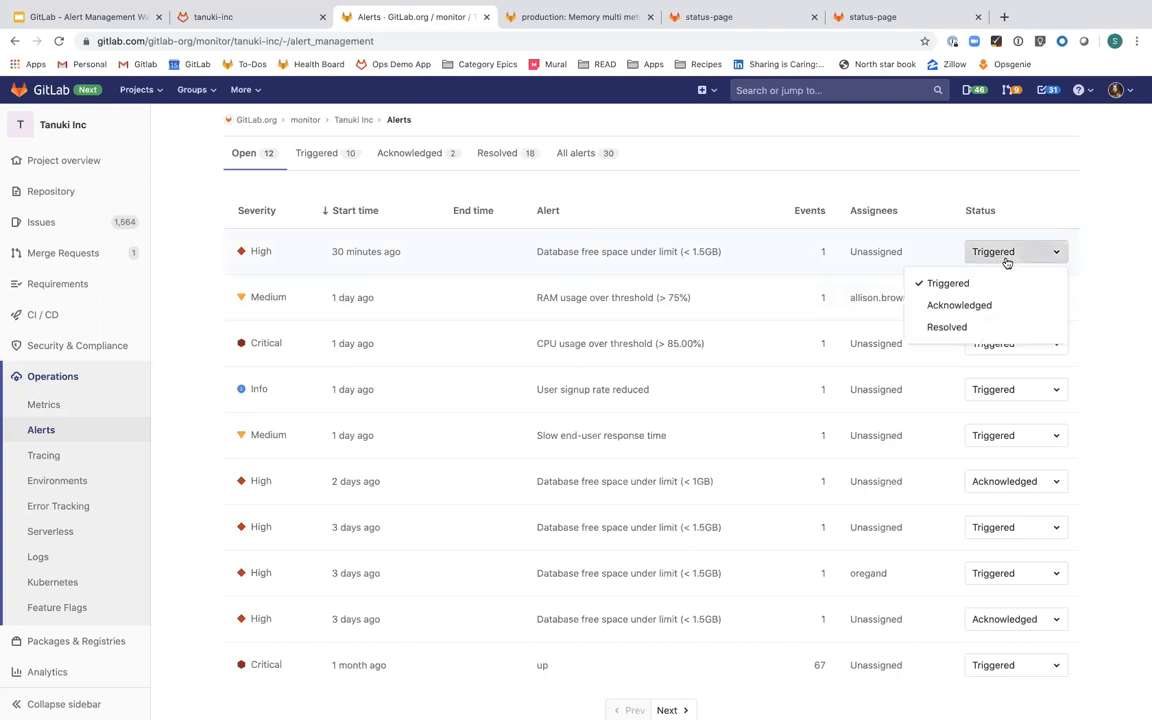
left_click(964, 306)
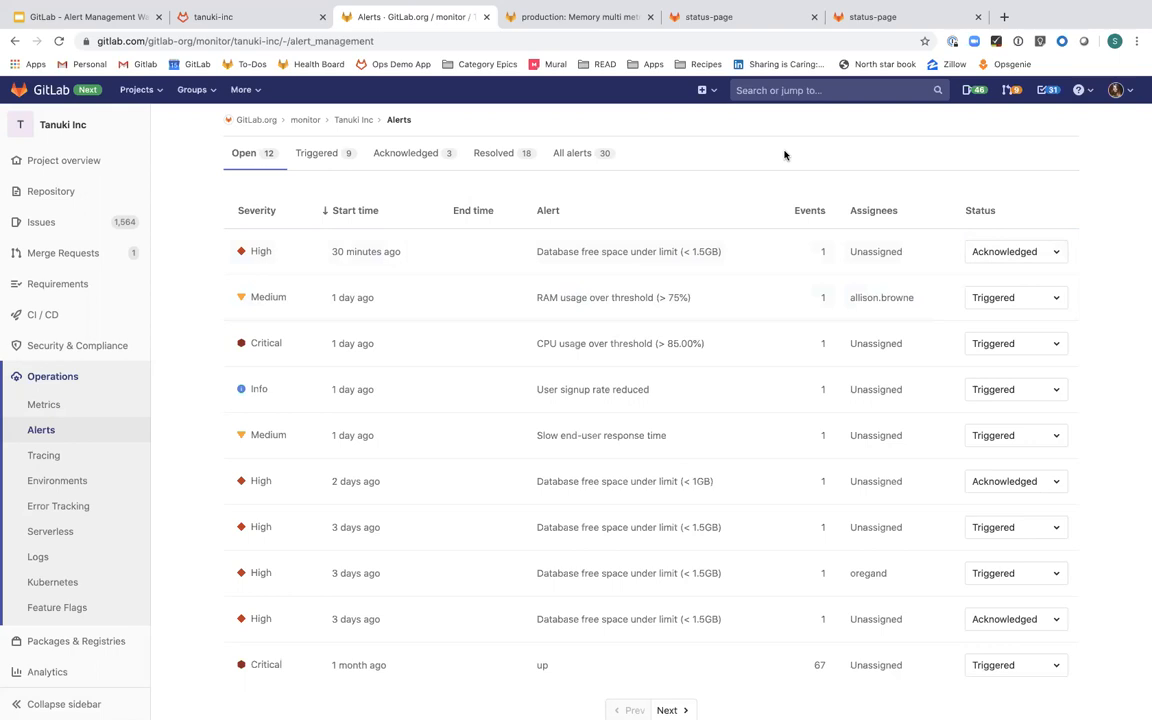
left_click(511, 251)
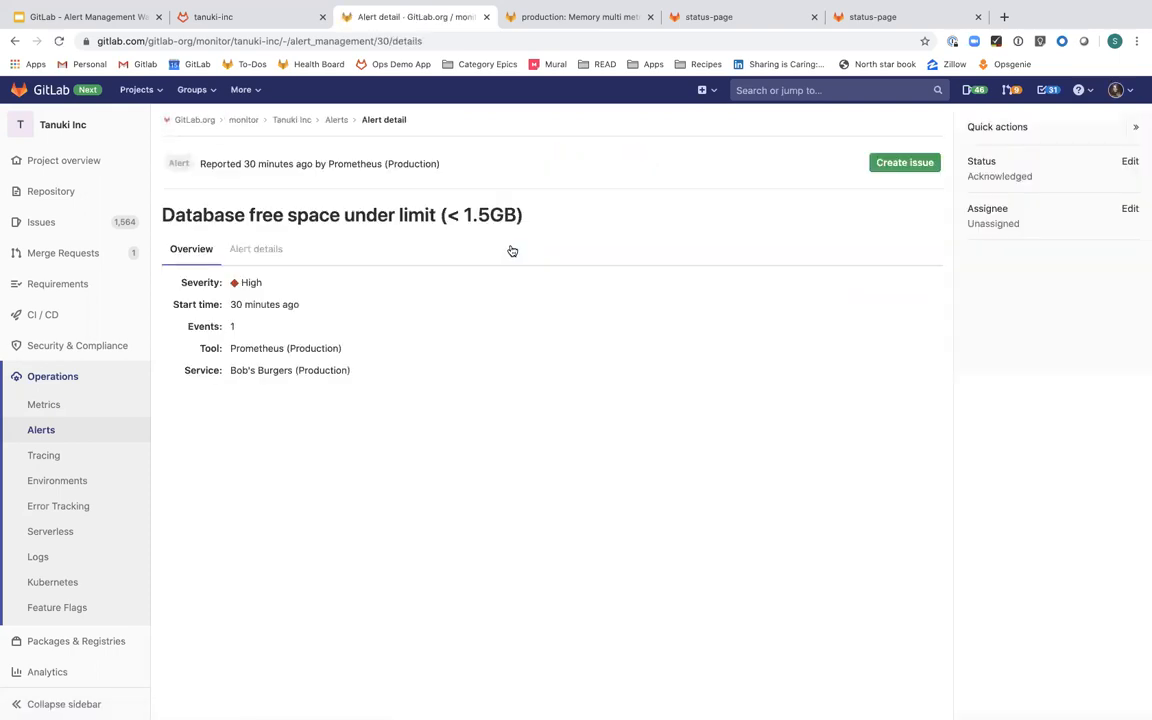
left_click(1130, 208)
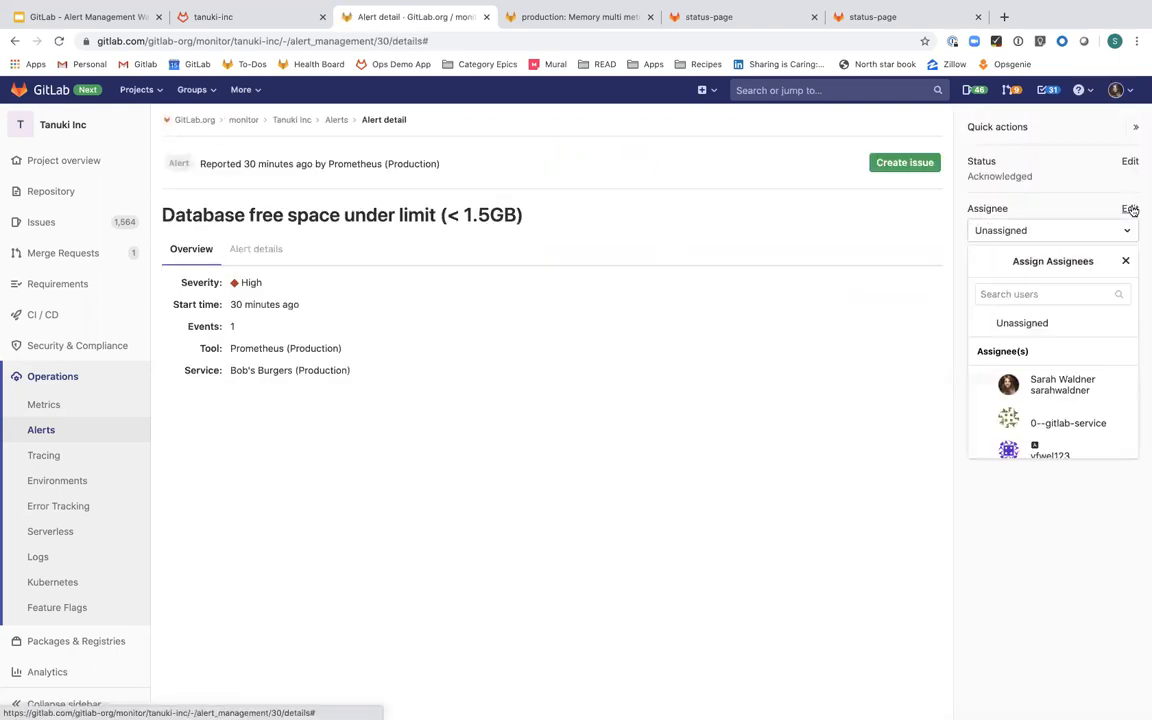
left_click(1044, 377)
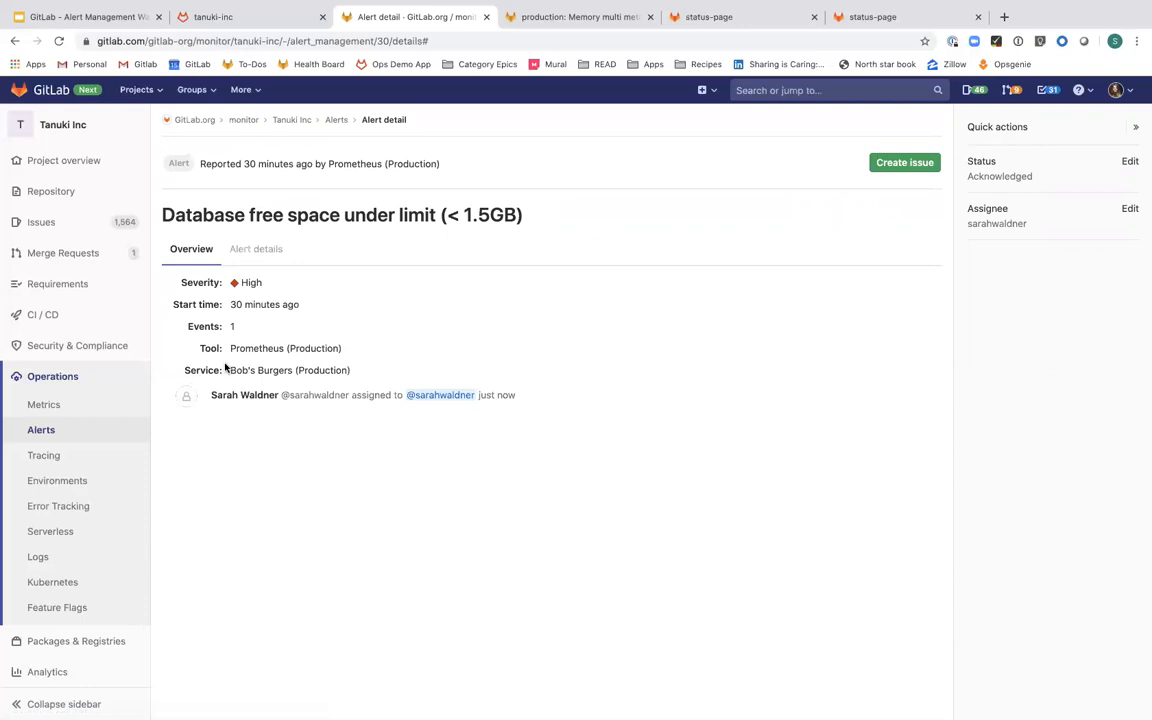
Examine the affected service and the start time in the alert's overview.
left_click_drag(228, 370, 355, 370)
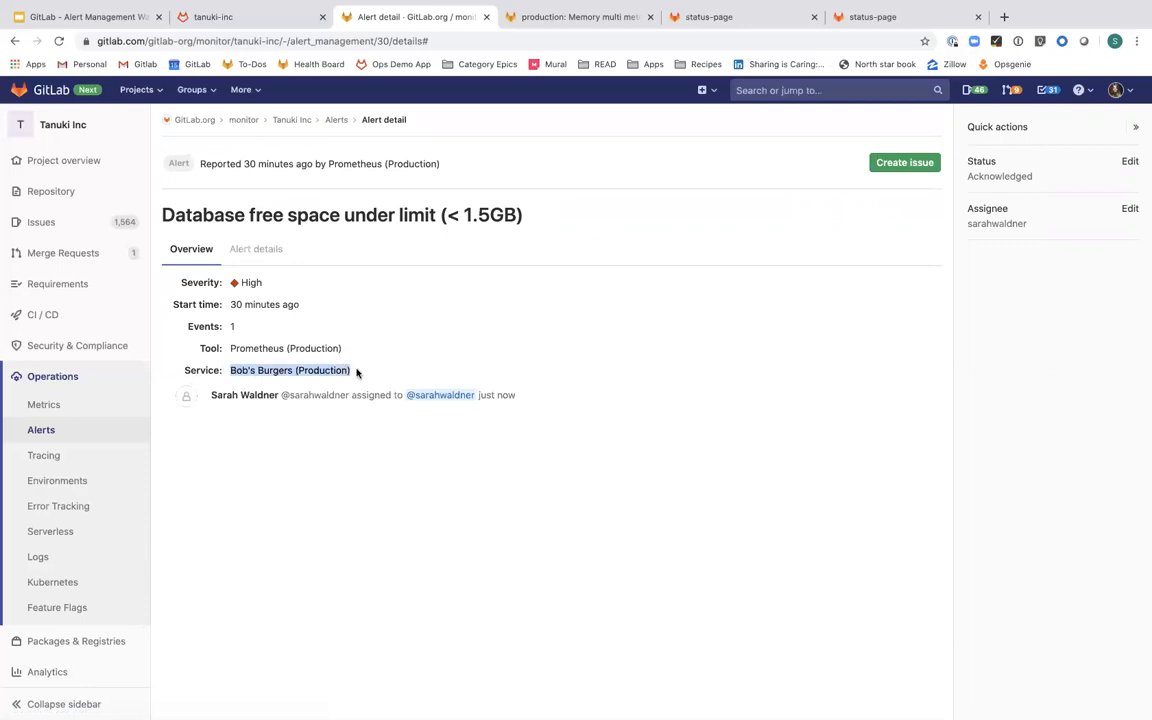
left_click(372, 372)
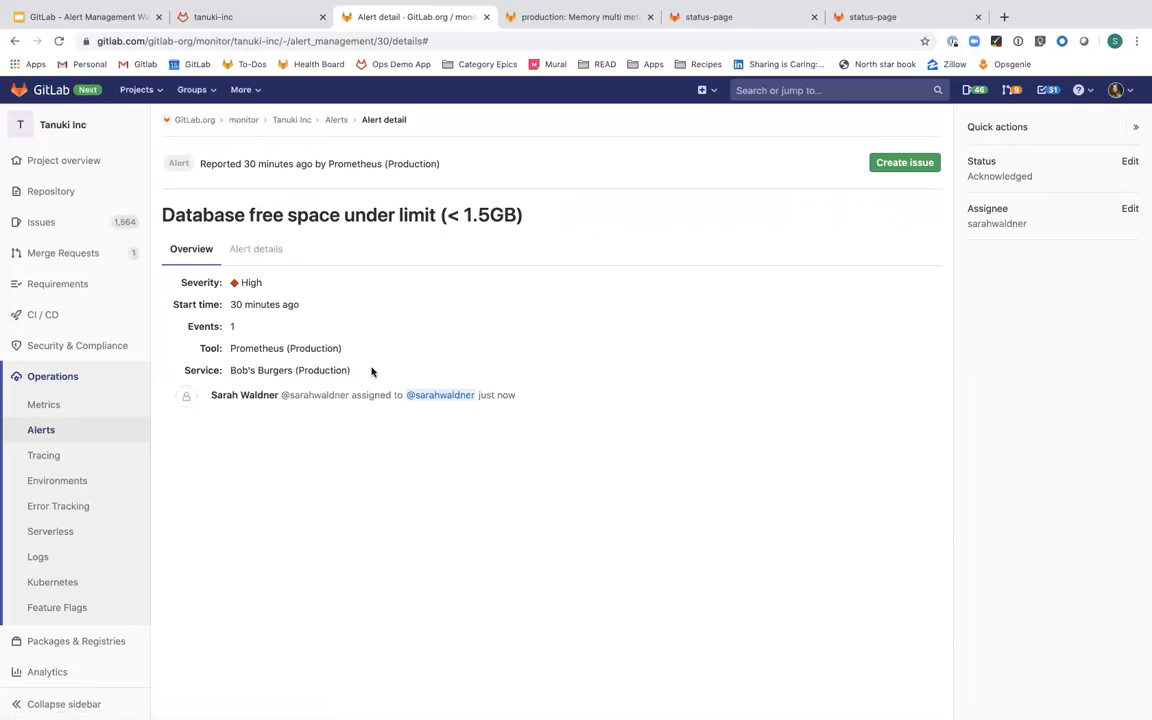
left_click_drag(299, 305, 229, 305)
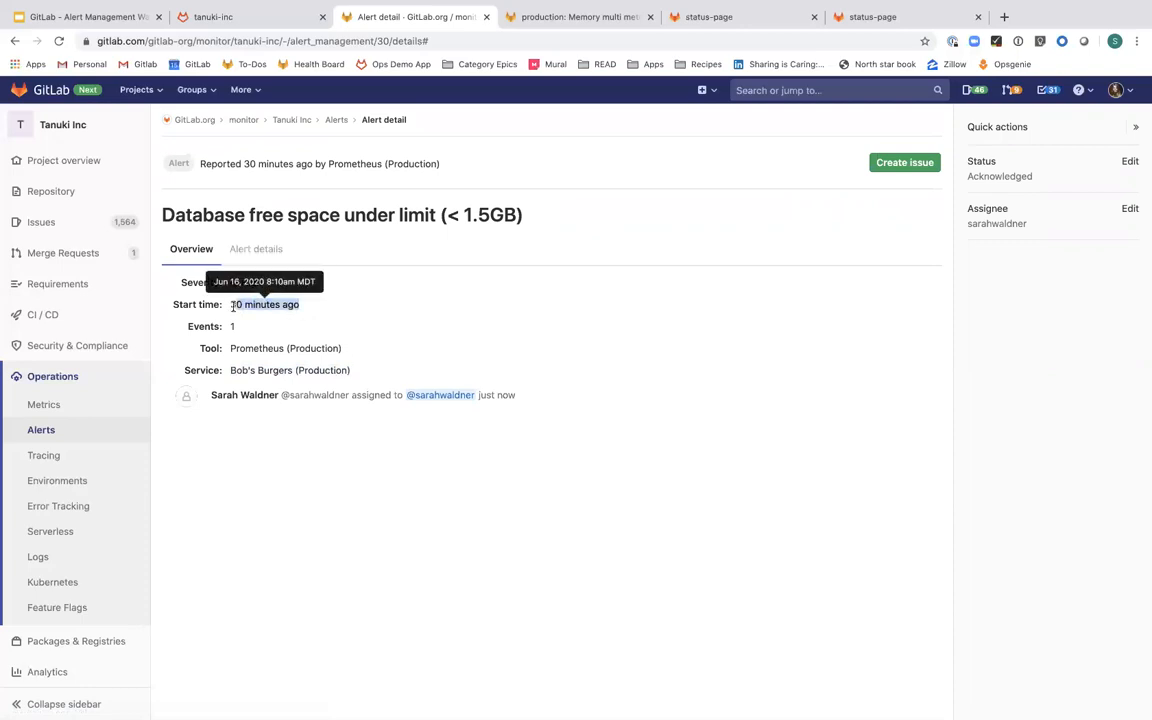
left_click(370, 325)
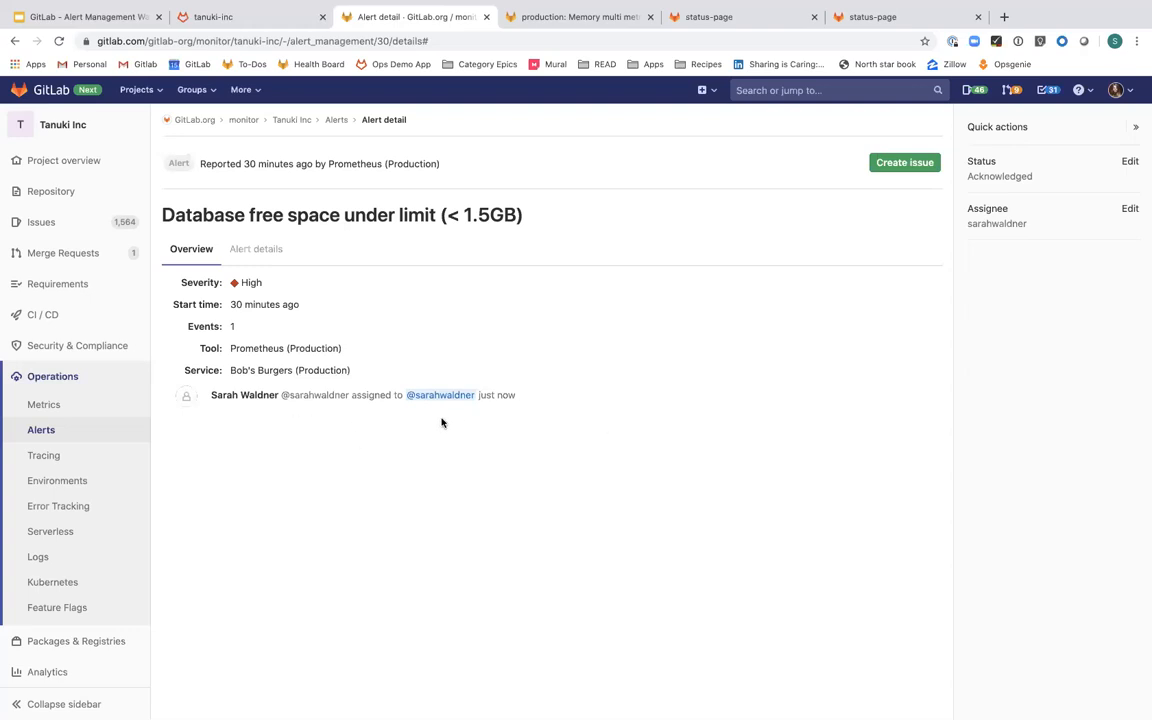
Review the alert's full list of detail fields and create an issue from the alert.
left_click(266, 250)
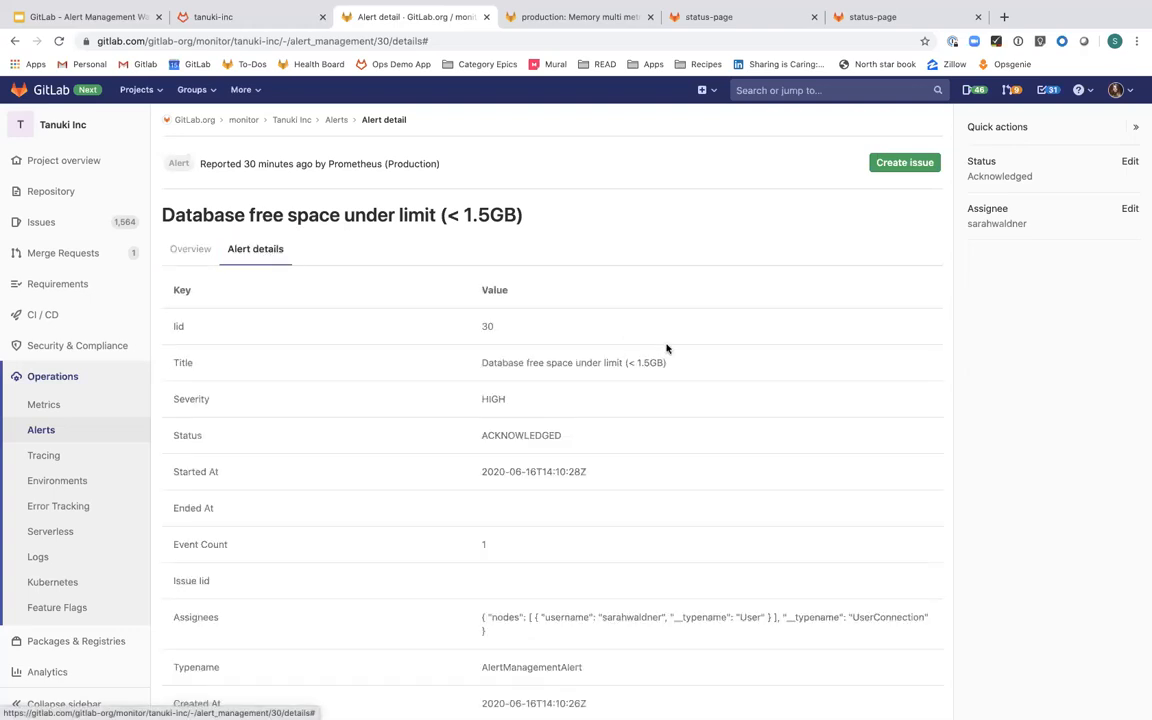
scroll(667, 348, "down", 5)
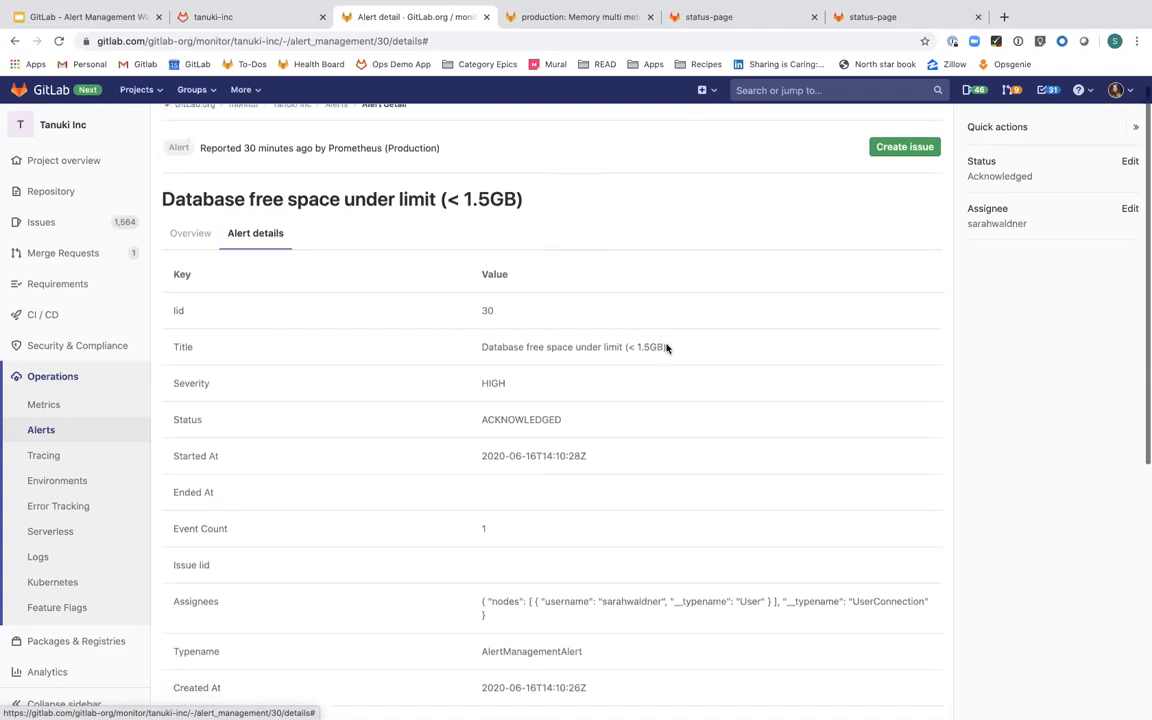
scroll(667, 348, "down", 4)
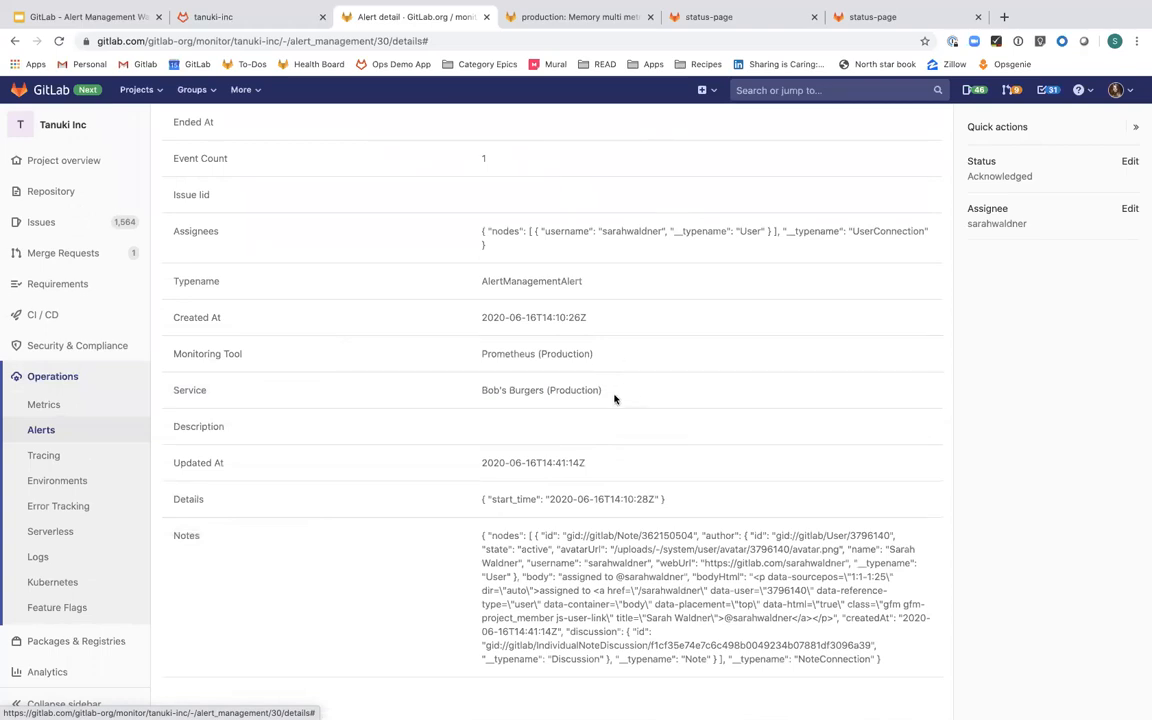
scroll(640, 540, "down", 1)
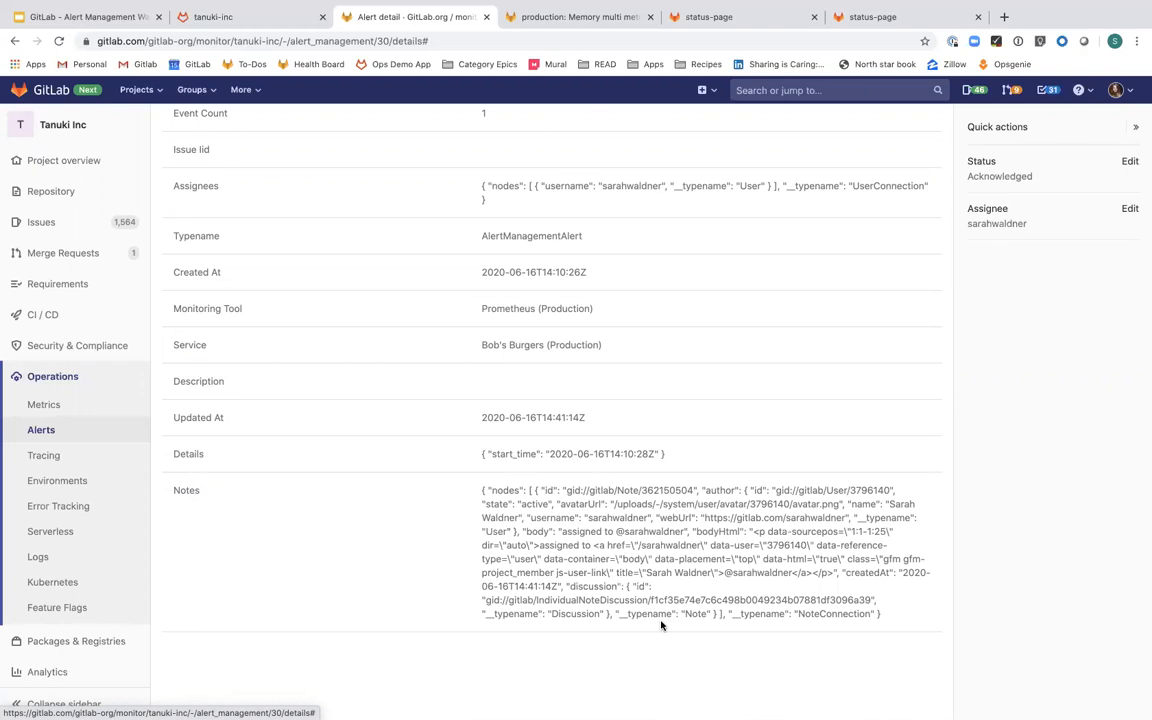
scroll(660, 625, "up", 5)
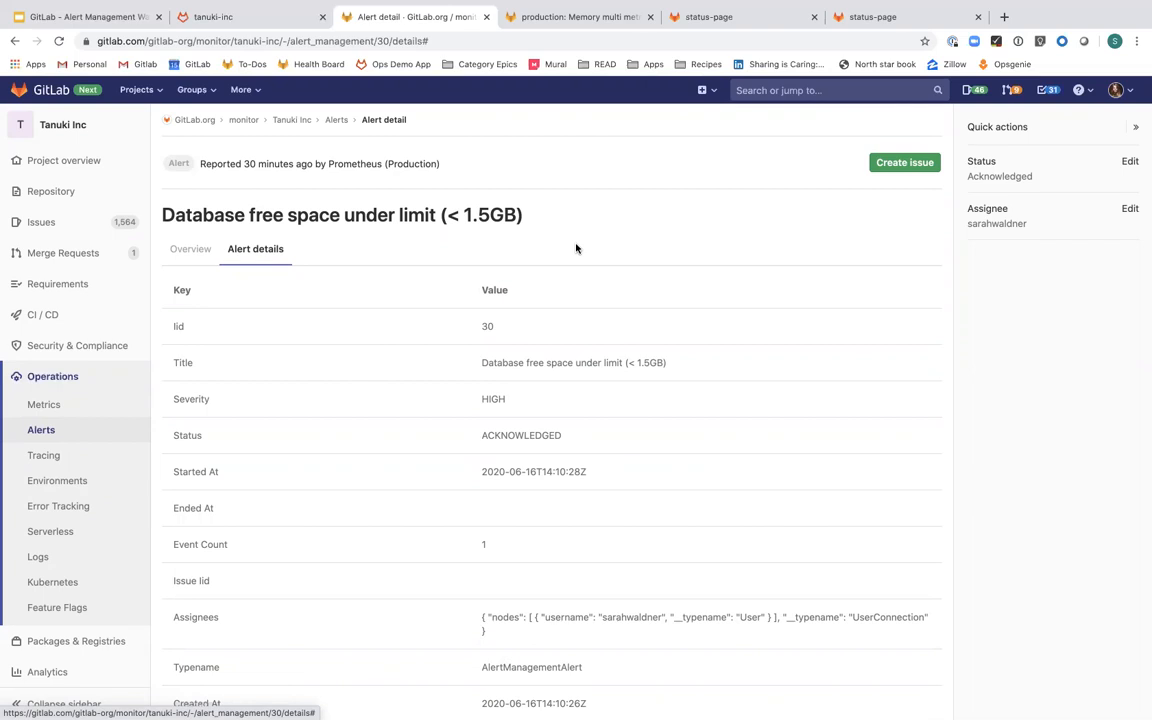
left_click(900, 163)
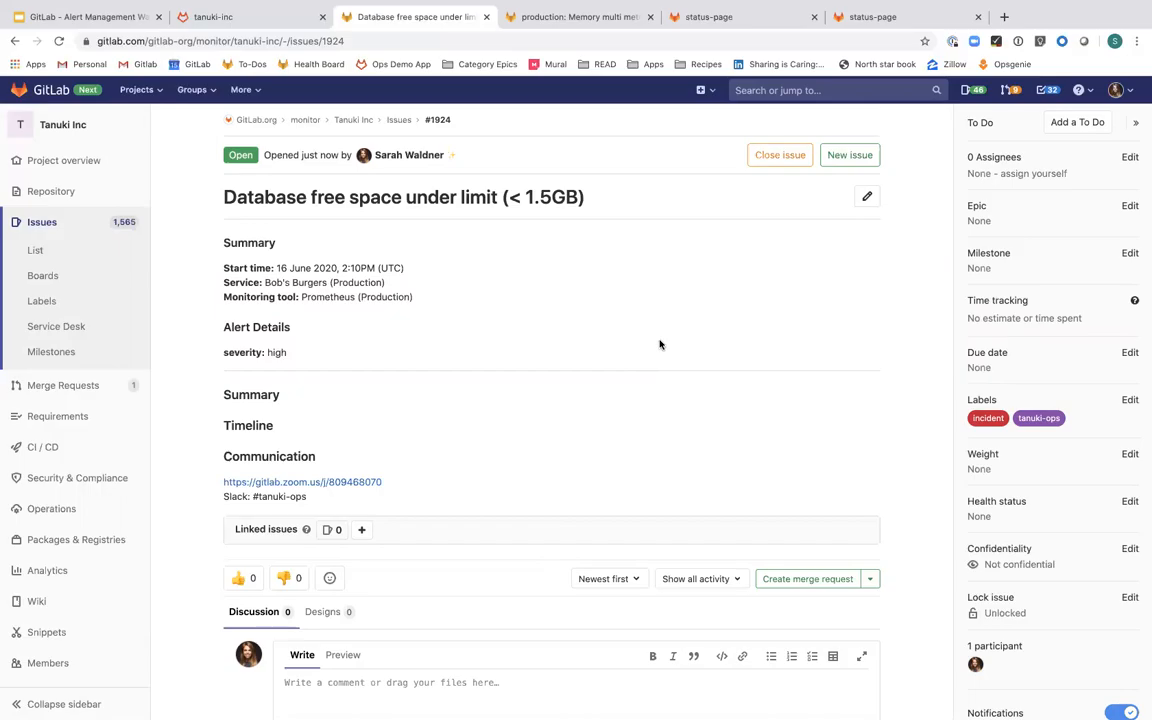
Switch to Slack's #tanuki-ops channel, open issue #1924 from its Ops-Bot notification, and check the affected service in the summary.
key("ctrl+Right")
scroll(660, 345, "down", 3)
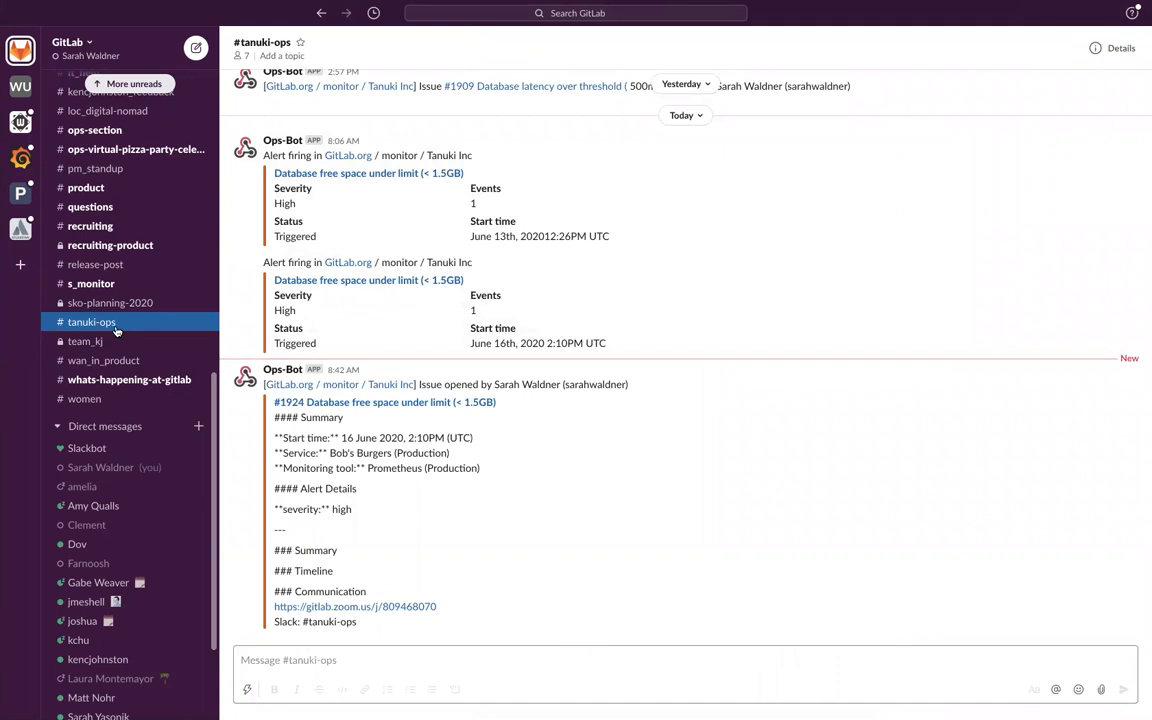
scroll(450, 432, "up", 1)
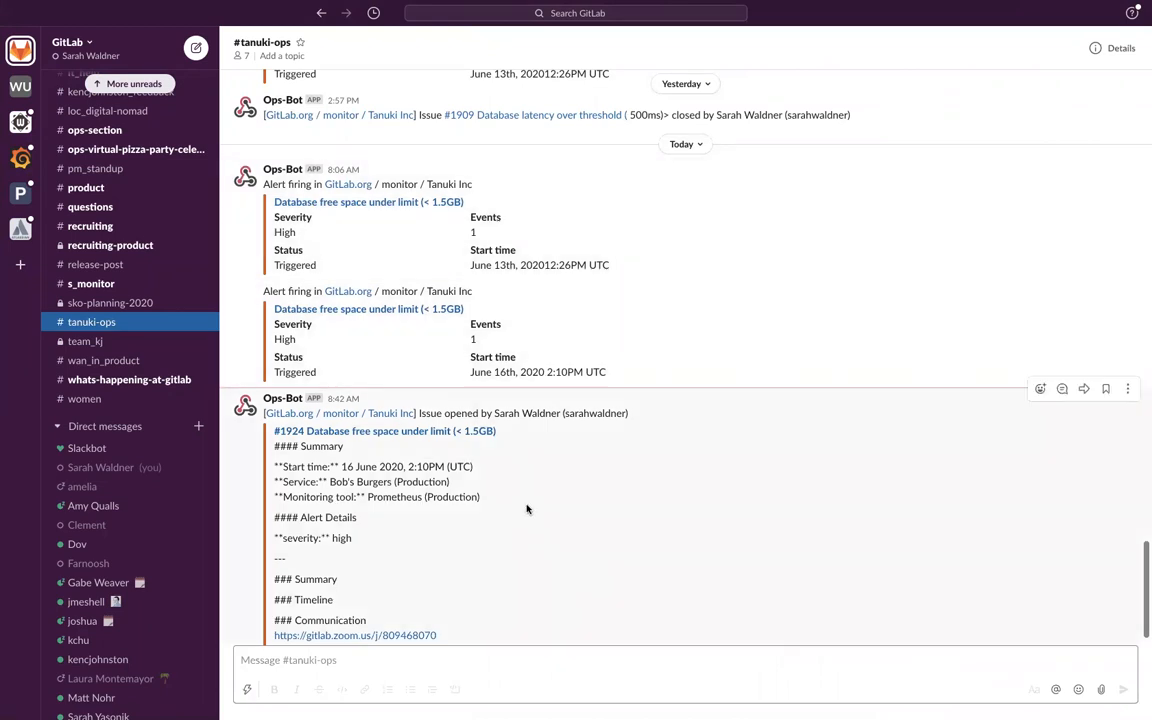
scroll(561, 429, "down", 1)
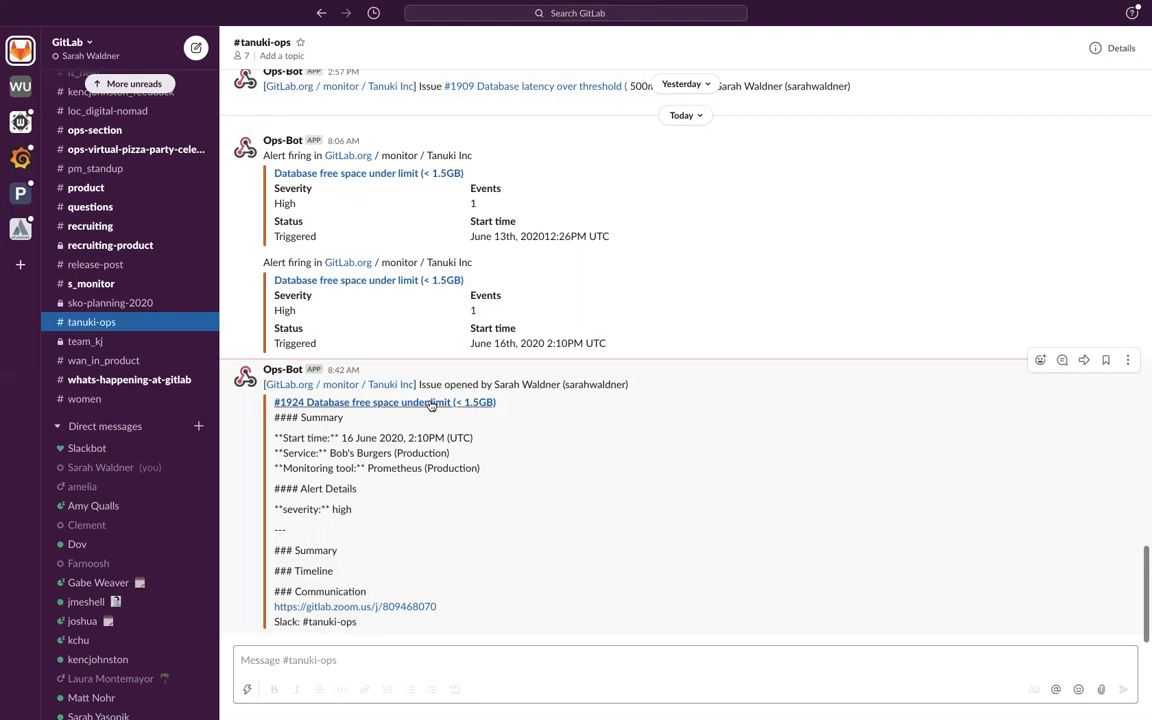
left_click(390, 402)
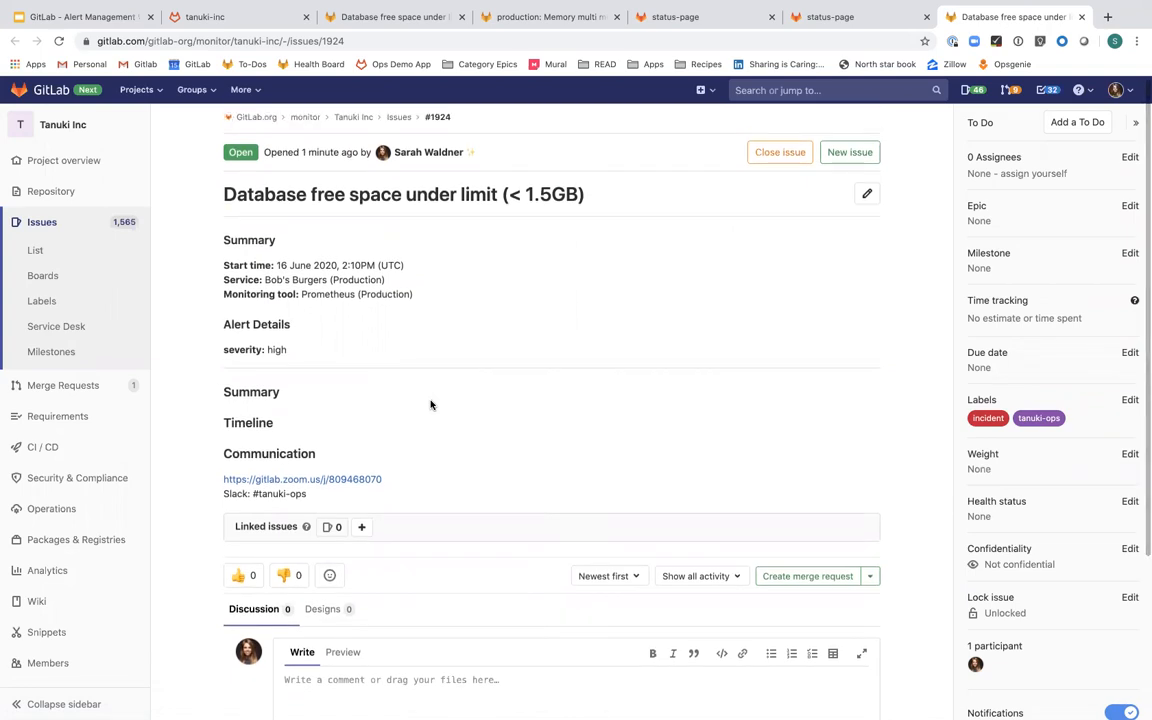
left_click_drag(265, 278, 327, 280)
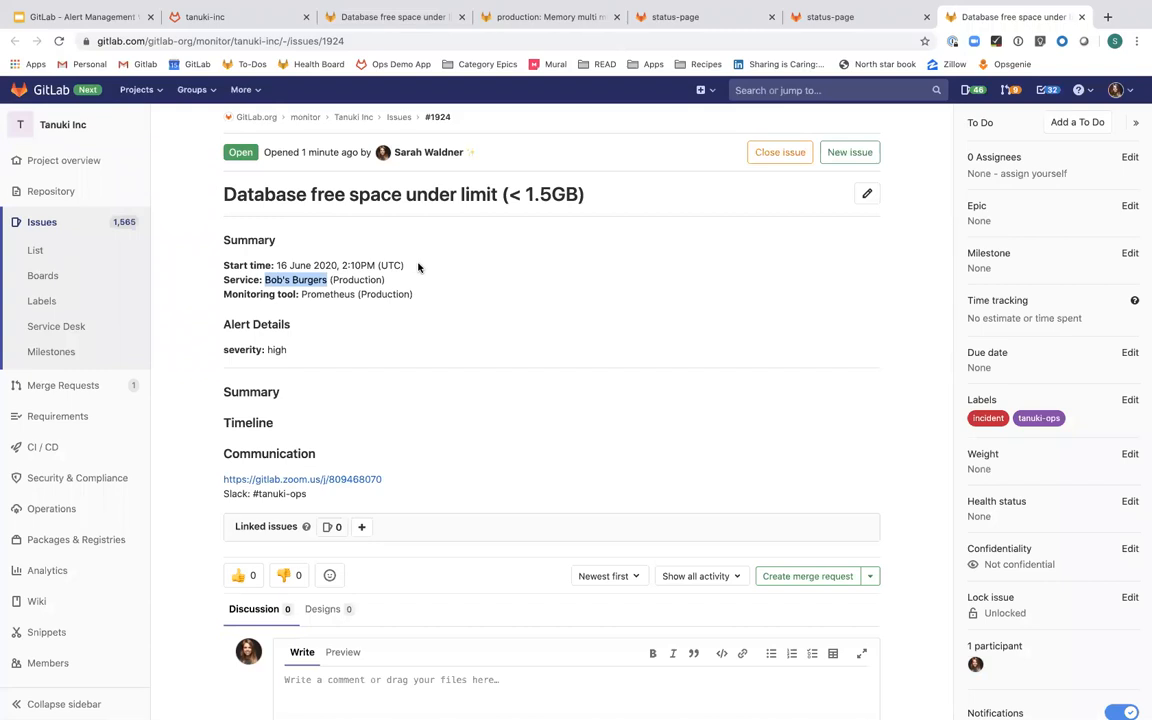
Publish the issue with a /publish comment, reload it, and open its incident page on the status page.
scroll(418, 267, "down", 2)
left_click(386, 609)
type("/publish")
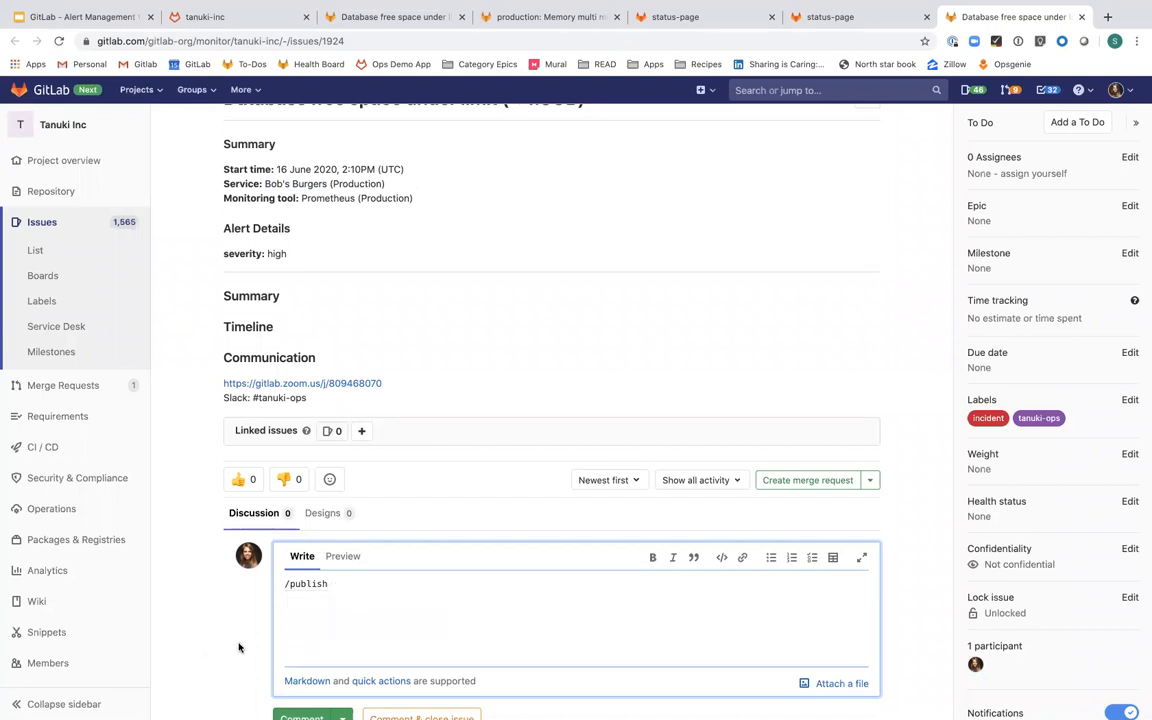
scroll(239, 648, "down", 1)
left_click(289, 660)
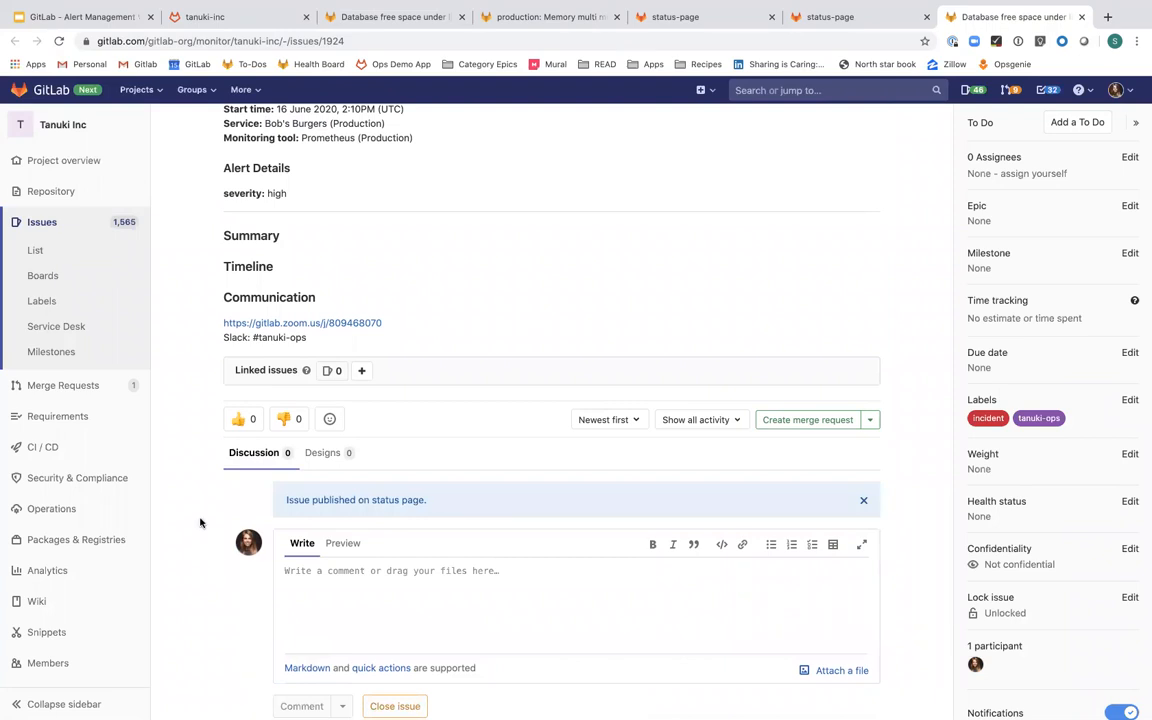
key("super+r")
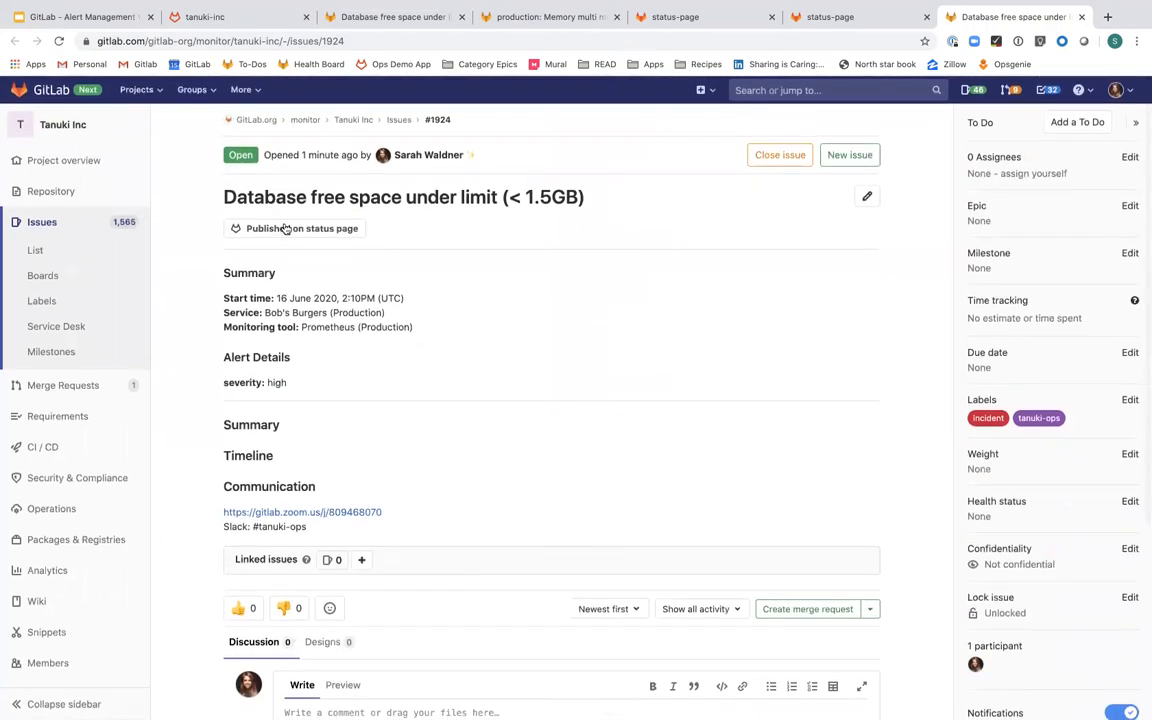
left_click(285, 229)
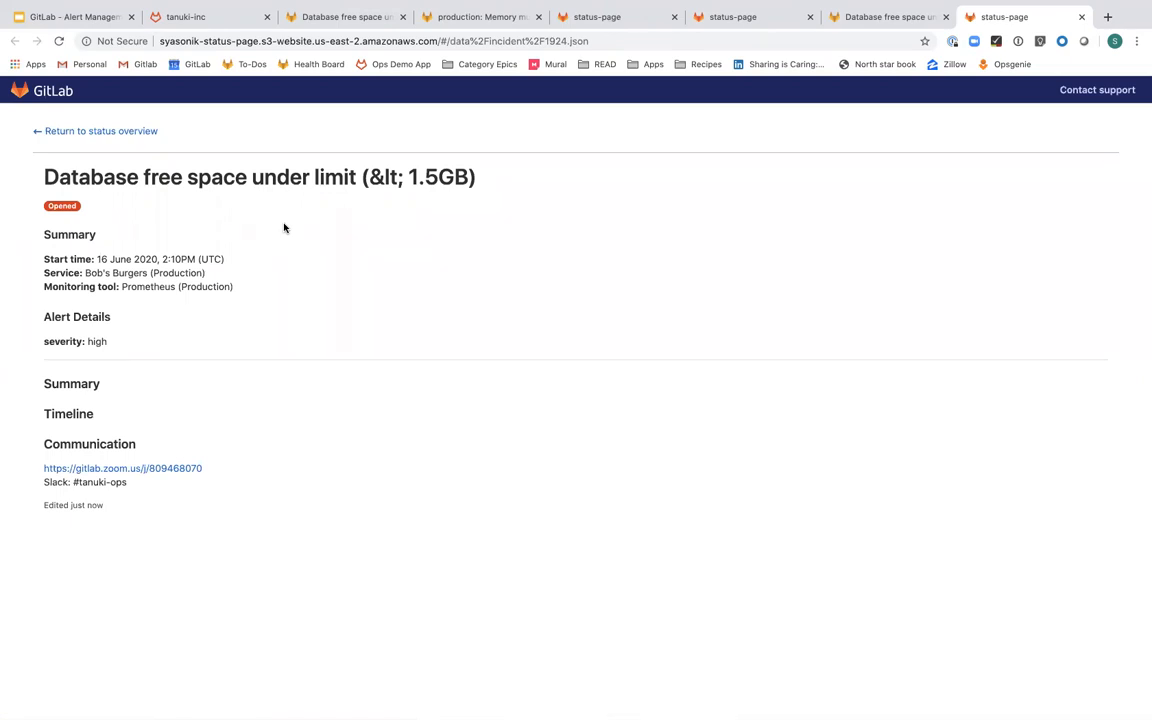
Attach the Zoom meeting linked under Communication to issue #1924 with a /zoom comment, and reload the issue.
left_click(873, 15)
left_click_drag(385, 512, 224, 510)
key("super+c")
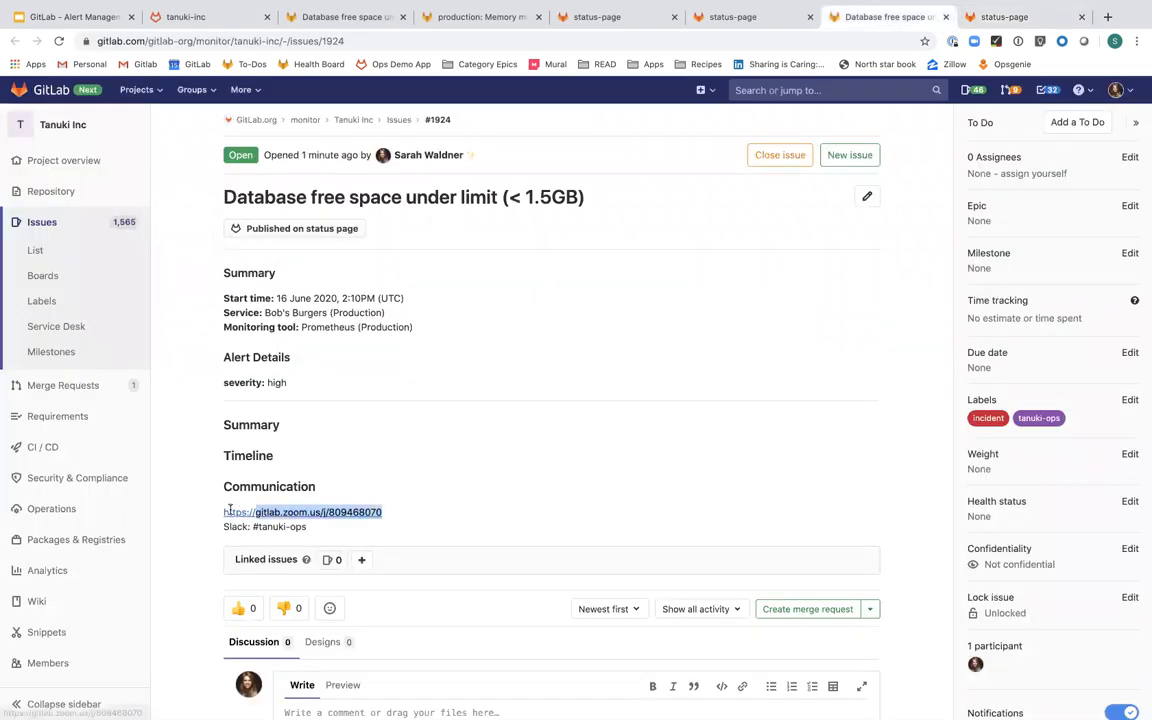
left_click(174, 548)
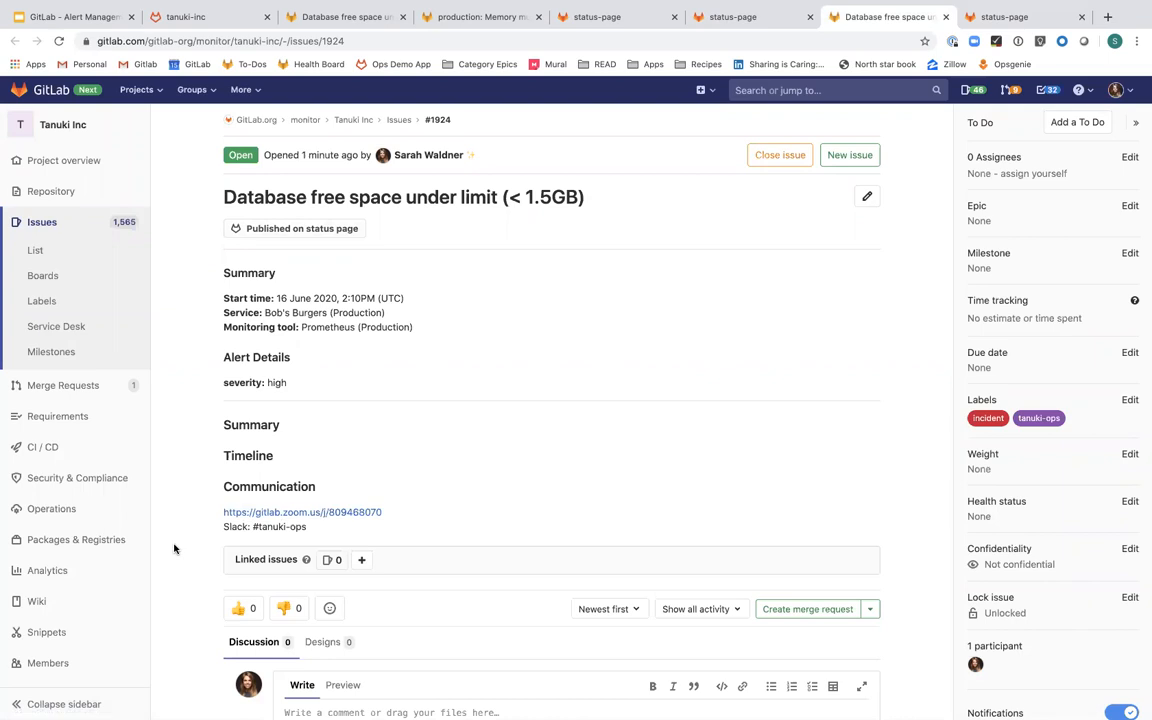
scroll(174, 548, "down", 2)
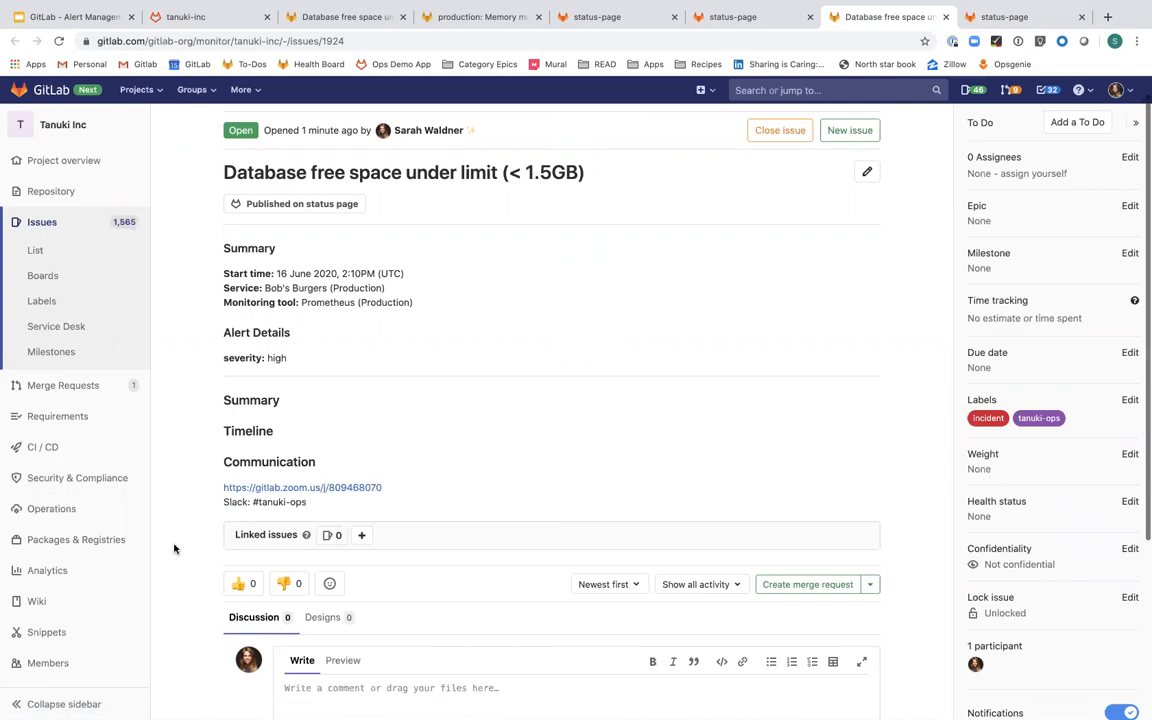
left_click(362, 681)
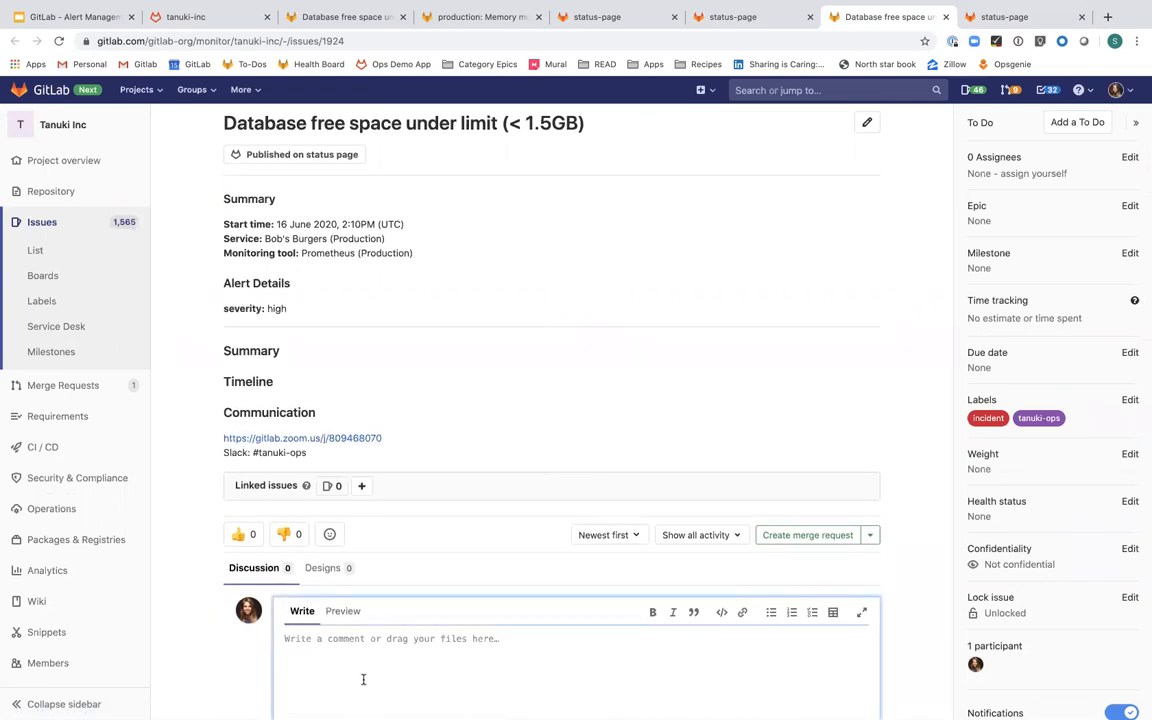
type("/zoom")
key("super+v")
scroll(550, 400, "down", 2)
key("super+Return")
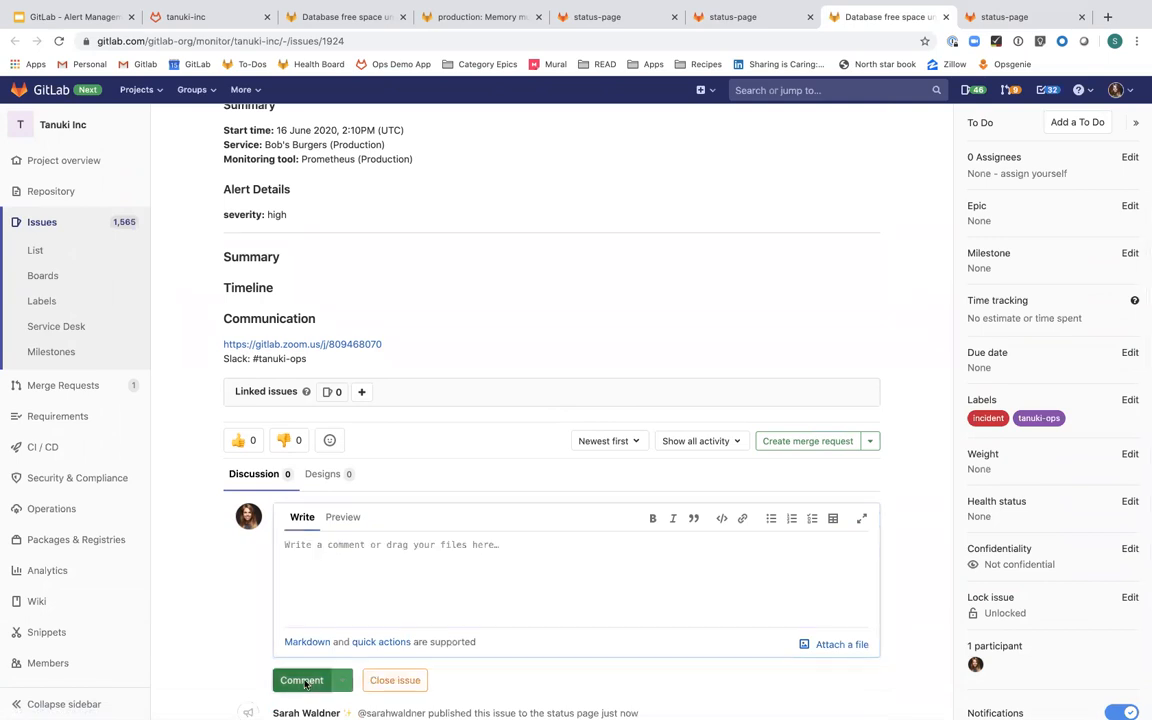
key("super+r")
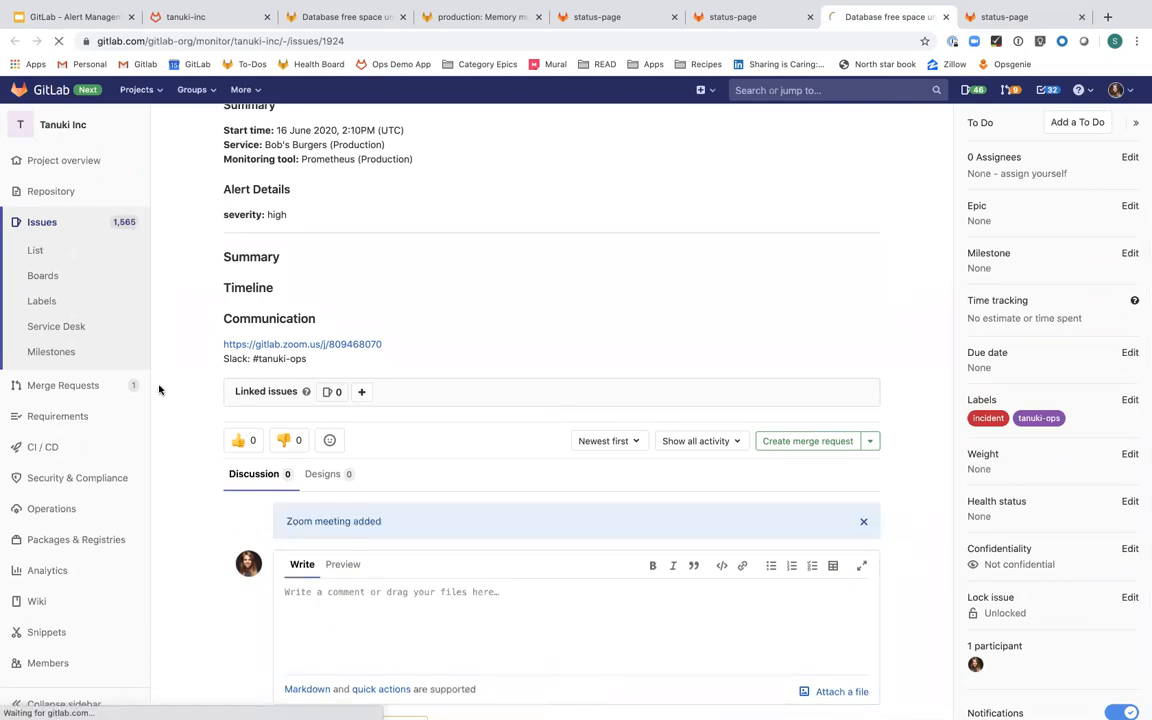